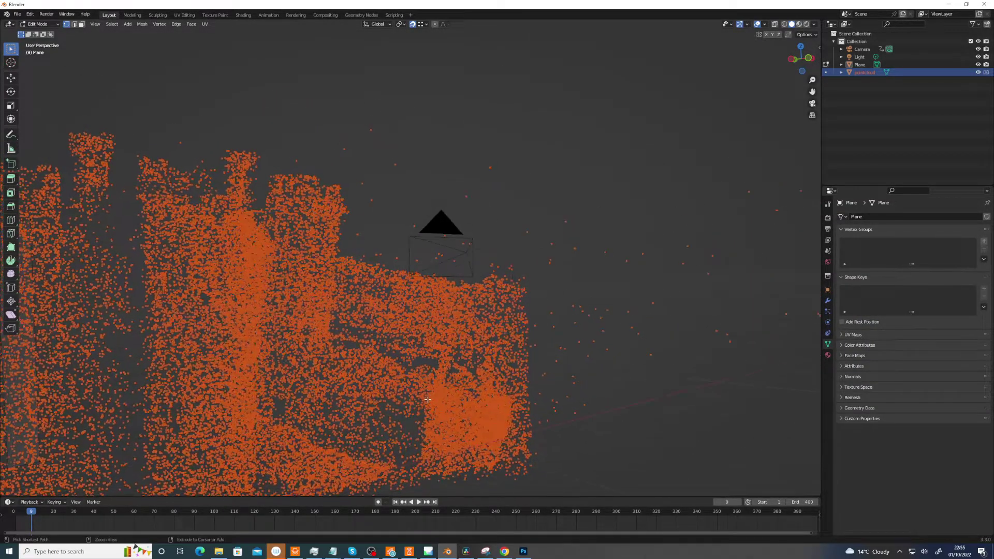
Step: Orbit around the point cloud and briefly hide and show it to inspect the scene
{"action": "middle_click_drag", "start_coordinate": [437, 413], "coordinate": [541, 244]}
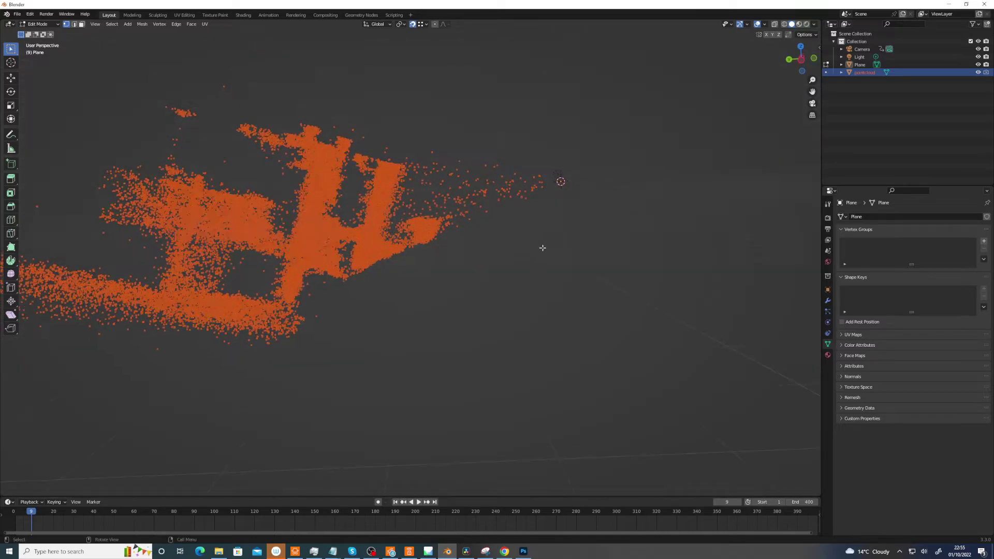
{"action": "left_click", "coordinate": [978, 73]}
{"action": "left_click", "coordinate": [979, 73]}
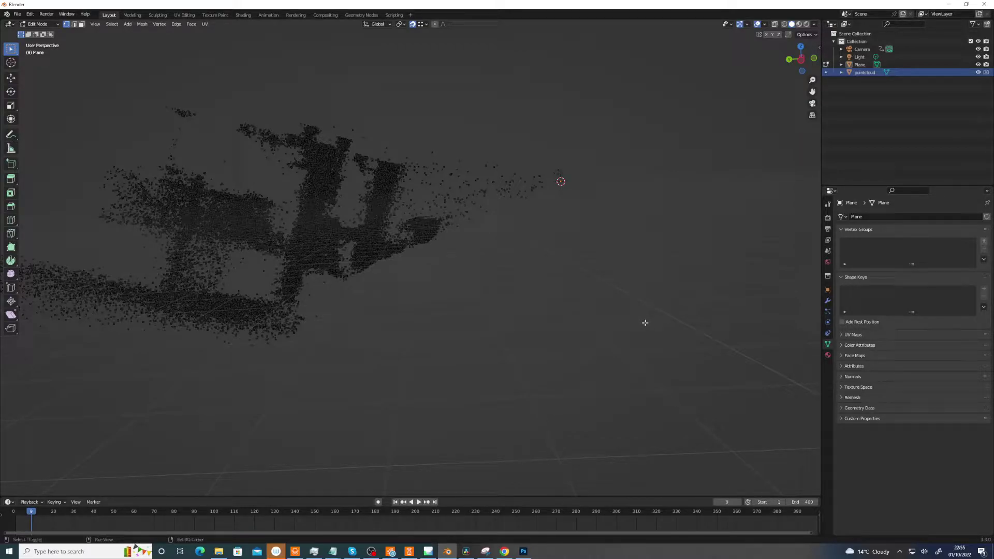
Step: Switch to Object Mode and add a Plain Axes empty
{"action": "right_click", "coordinate": [645, 324]}
{"action": "key", "text": "ctrl+Tab"}
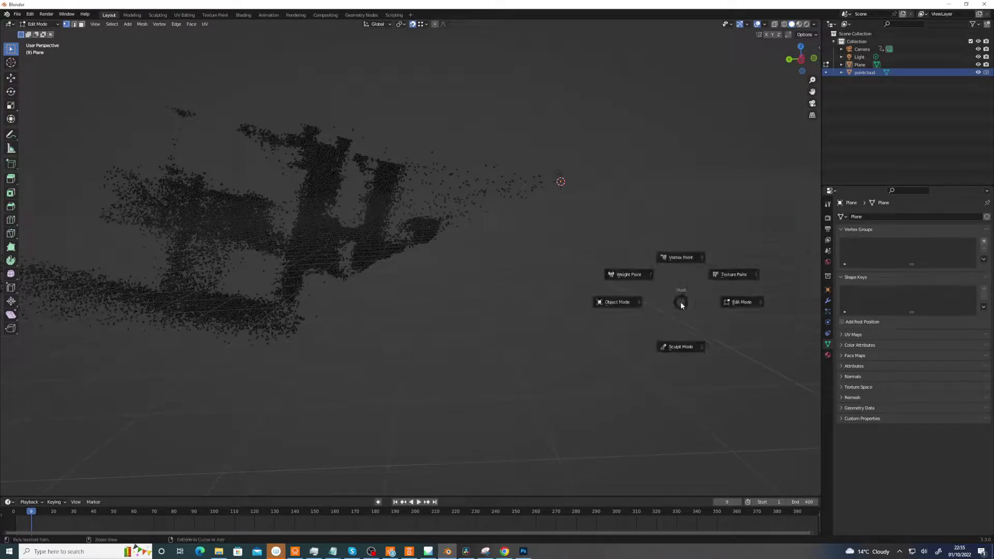
{"action": "left_click", "coordinate": [654, 306]}
{"action": "key", "text": "shift+a"}
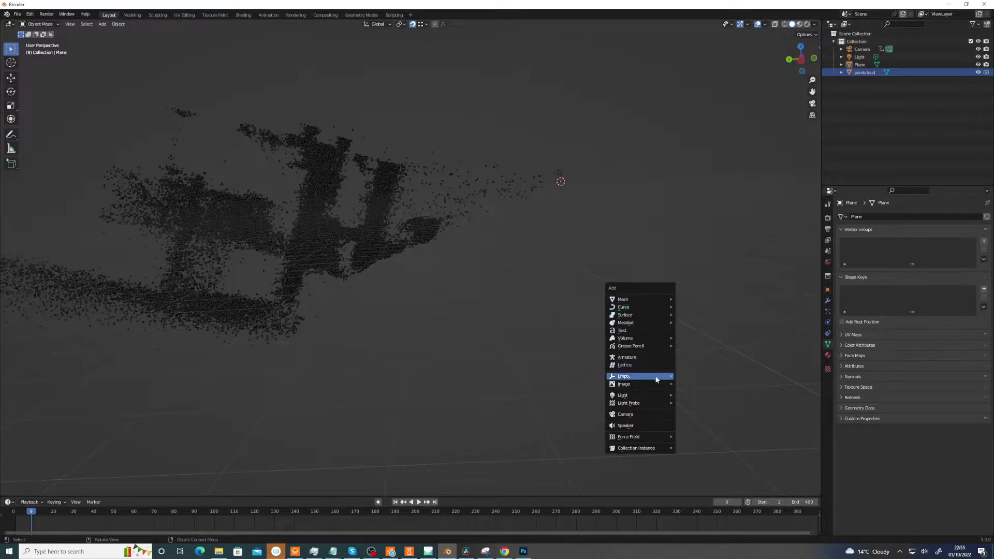
{"action": "mouse_move", "coordinate": [663, 377]}
{"action": "left_click", "coordinate": [694, 377]}
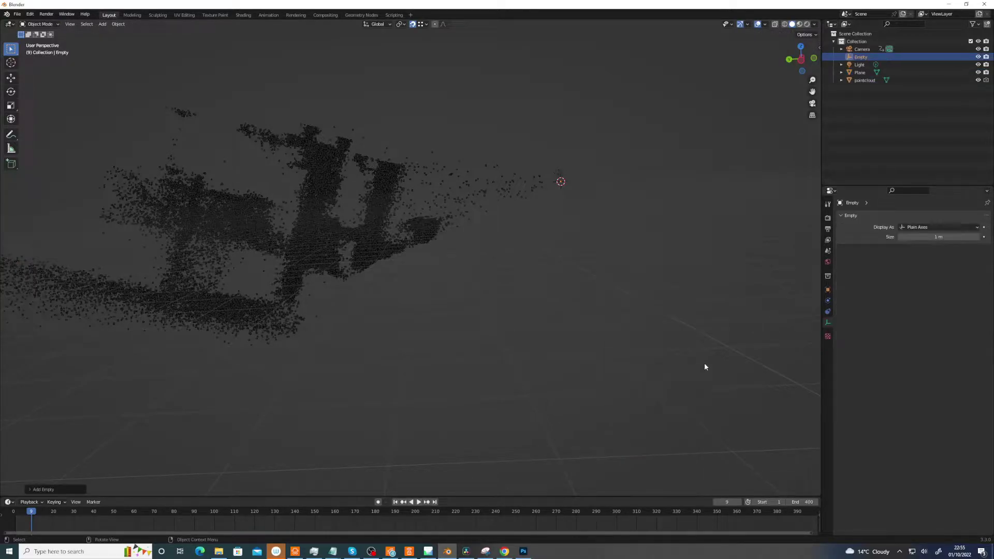
Step: Parent the Plane, Camera, pointcloud and Light to the Empty keeping their transforms, then select it
{"action": "left_click", "coordinate": [858, 77]}
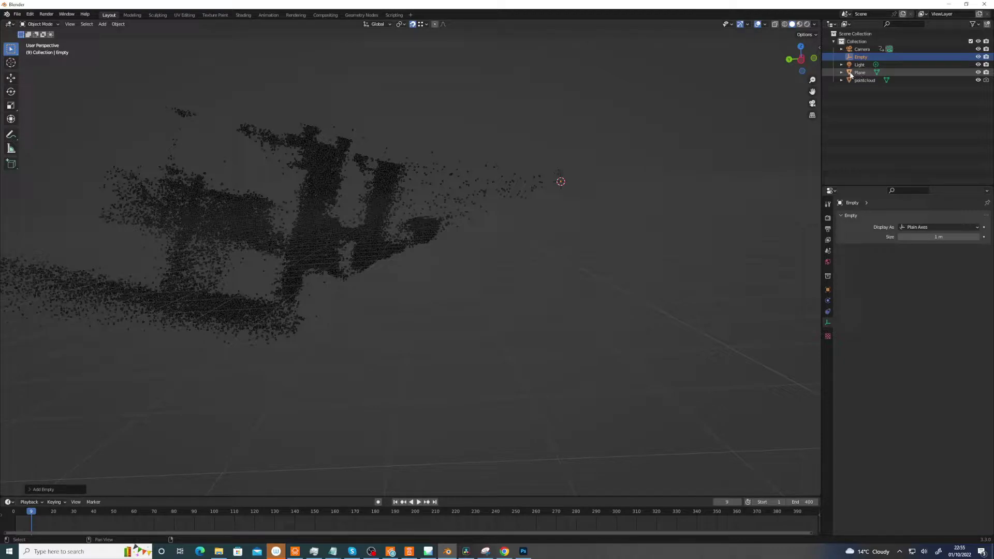
{"action": "key", "text": "Delete"}
{"action": "left_click", "coordinate": [854, 49]}
{"action": "key", "text": "Delete"}
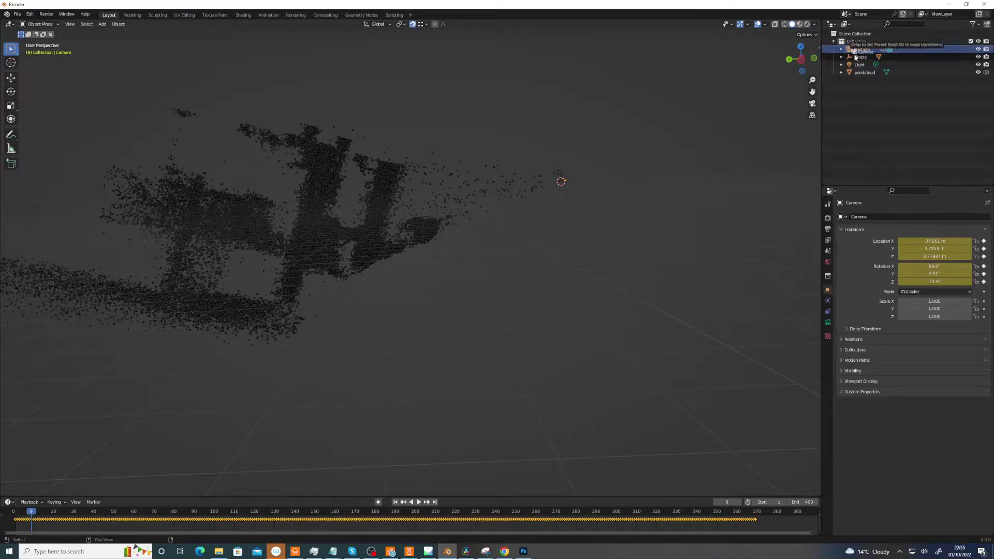
{"action": "left_click", "coordinate": [852, 66]}
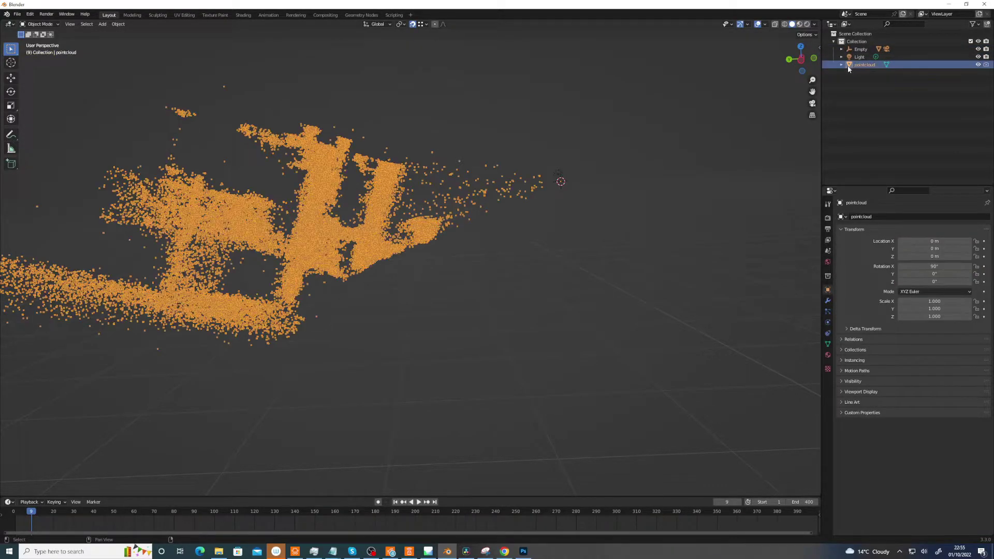
{"action": "key", "text": "Delete"}
{"action": "left_click", "coordinate": [849, 58]}
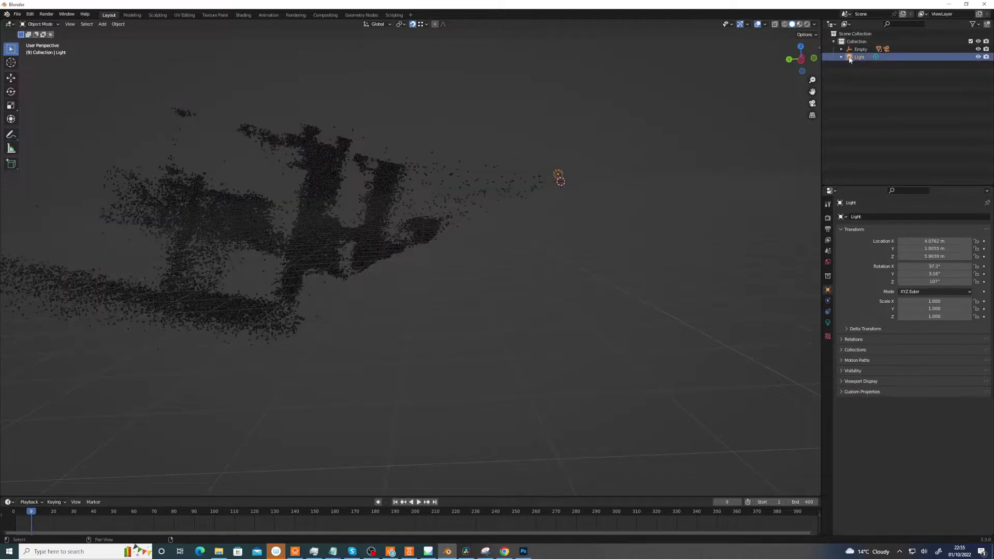
{"action": "key", "text": "Delete"}
{"action": "left_click", "coordinate": [854, 49]}
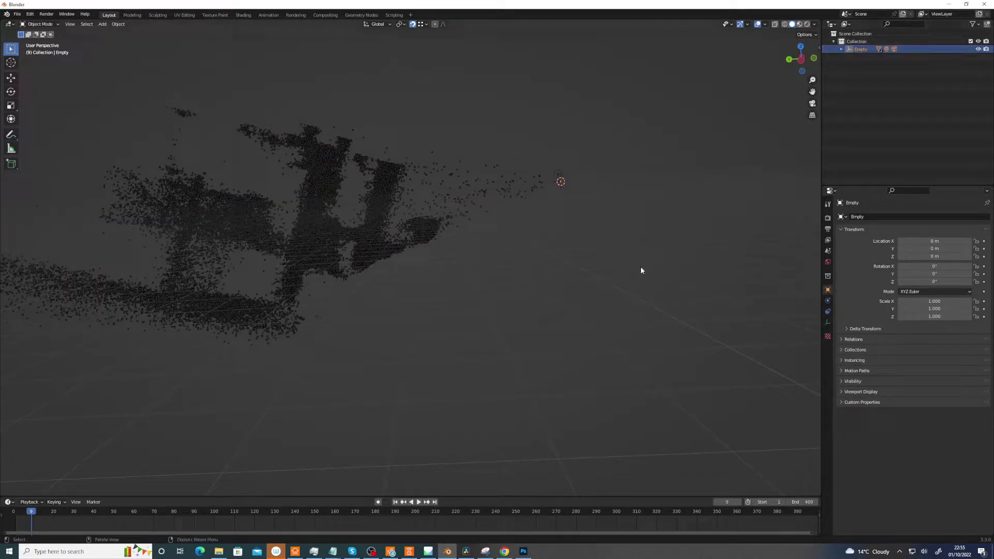
Step: In Left Orthographic view, rotate the Empty around its X axis with the Rotate tool
{"action": "middle_click_drag", "start_coordinate": [770, 117], "coordinate": [583, 245]}
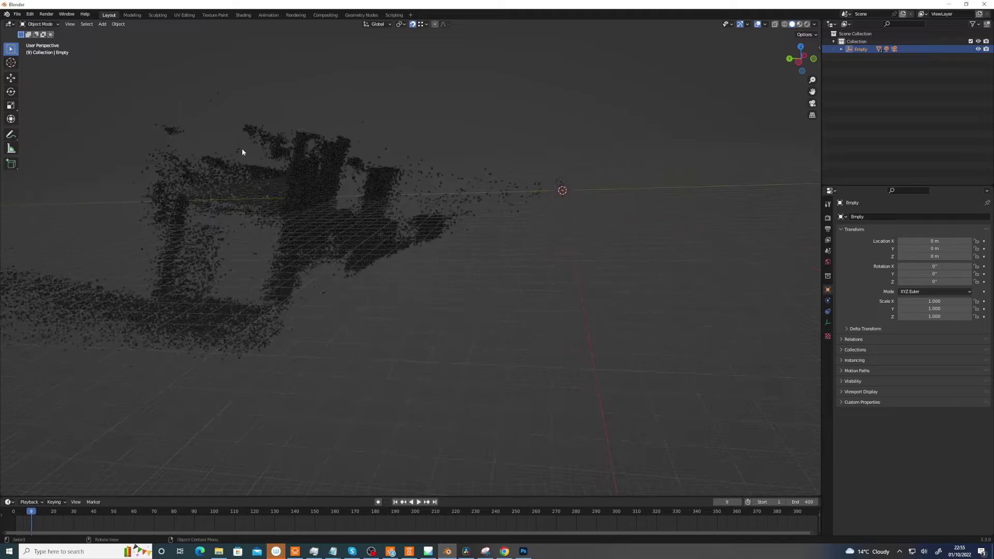
{"action": "left_click", "coordinate": [10, 92]}
{"action": "left_click", "coordinate": [800, 60]}
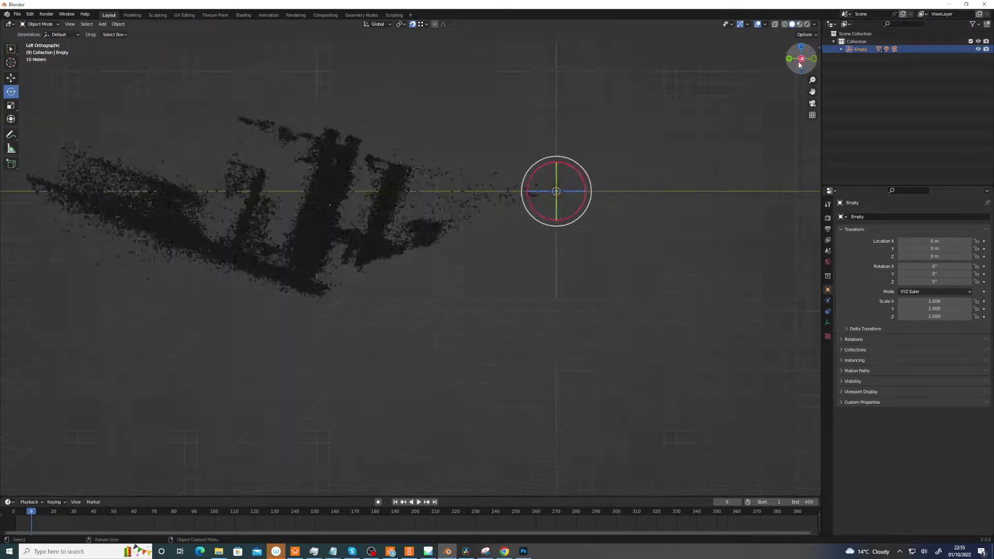
{"action": "left_click_drag", "start_coordinate": [578, 211], "coordinate": [589, 200]}
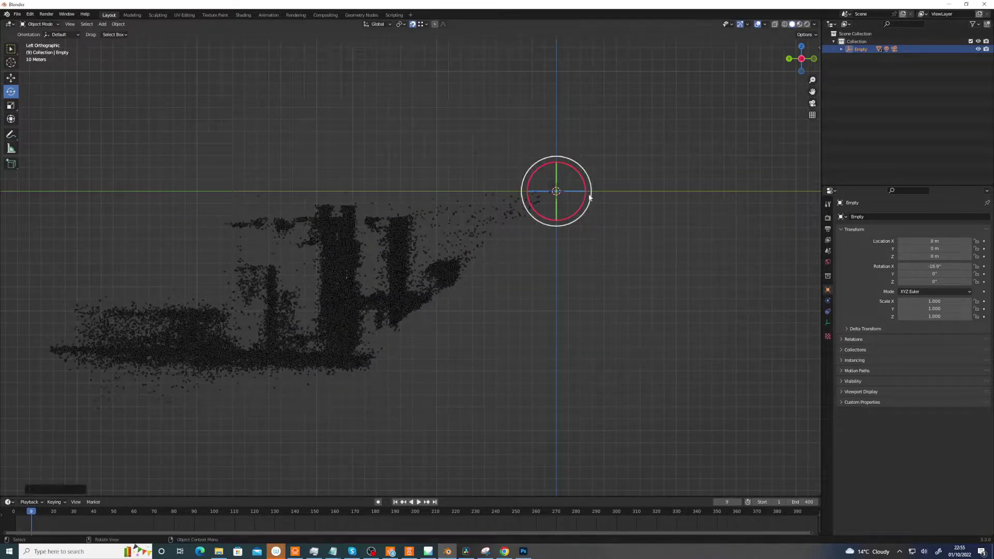
Step: Expand the Empty's children, hide the pointcloud, and tilt the Empty further around X
{"action": "left_click", "coordinate": [842, 49]}
{"action": "left_click", "coordinate": [978, 80]}
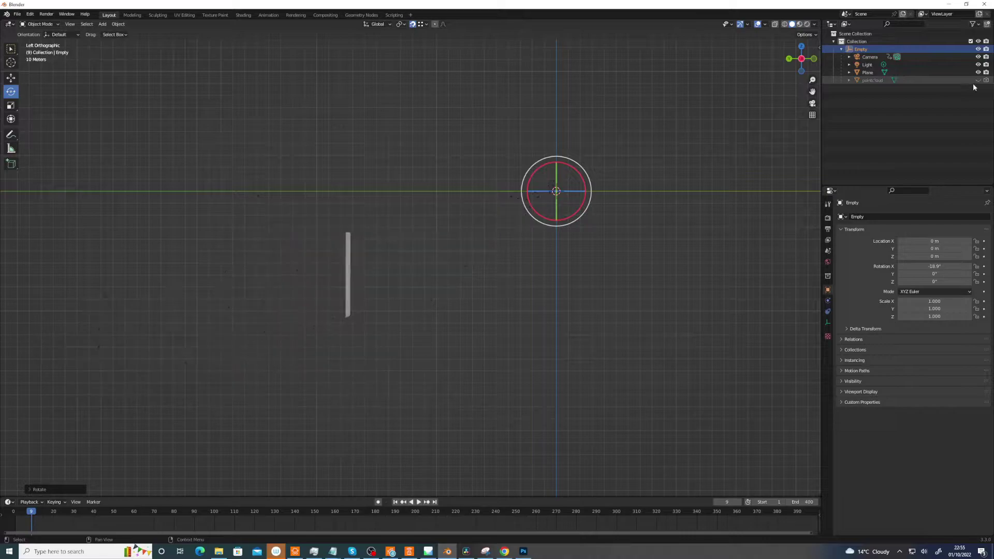
{"action": "left_click_drag", "start_coordinate": [577, 213], "coordinate": [584, 209]}
Step: In Top view, turn the Empty to about 44° around Z, with the pointcloud visible again
{"action": "left_click", "coordinate": [802, 46]}
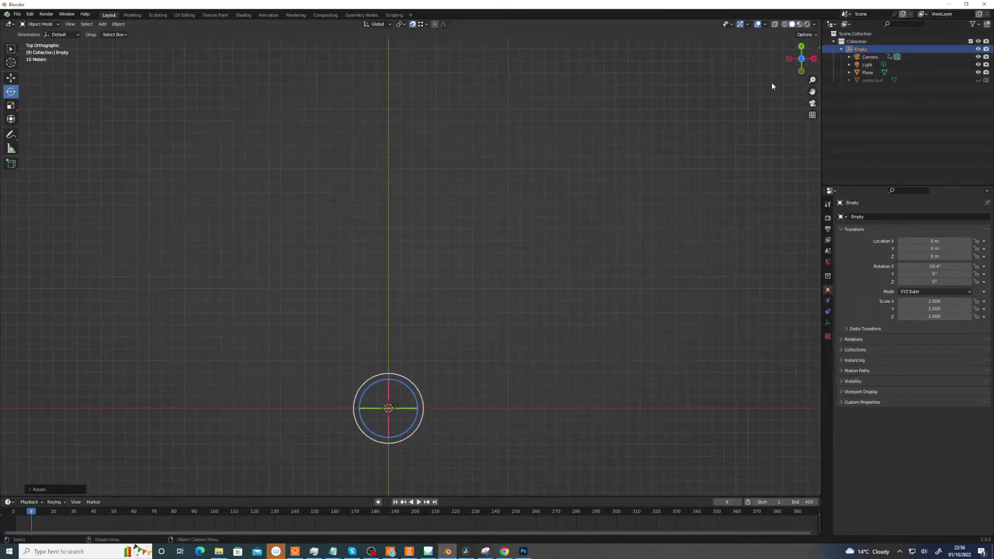
{"action": "left_click_drag", "start_coordinate": [409, 389], "coordinate": [422, 400]}
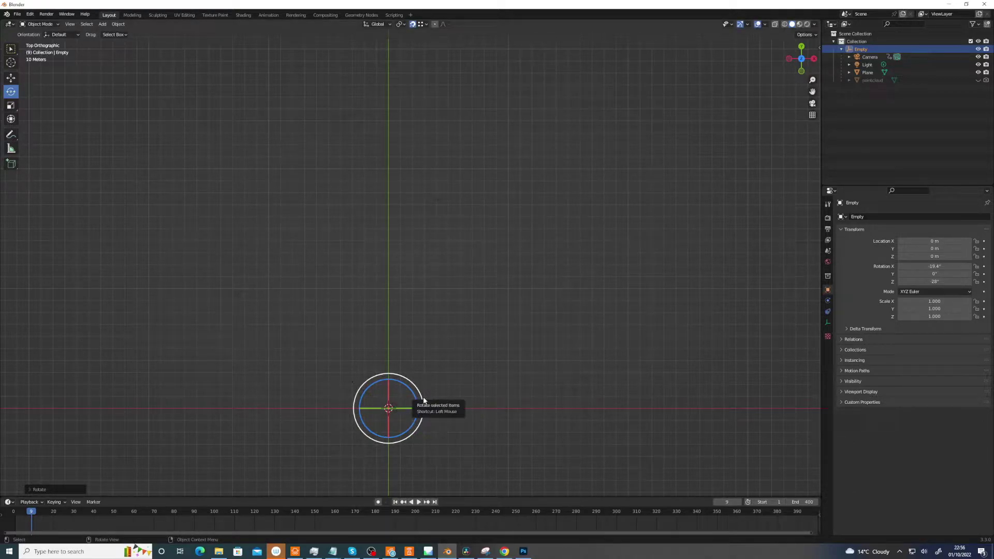
{"action": "left_click", "coordinate": [978, 80]}
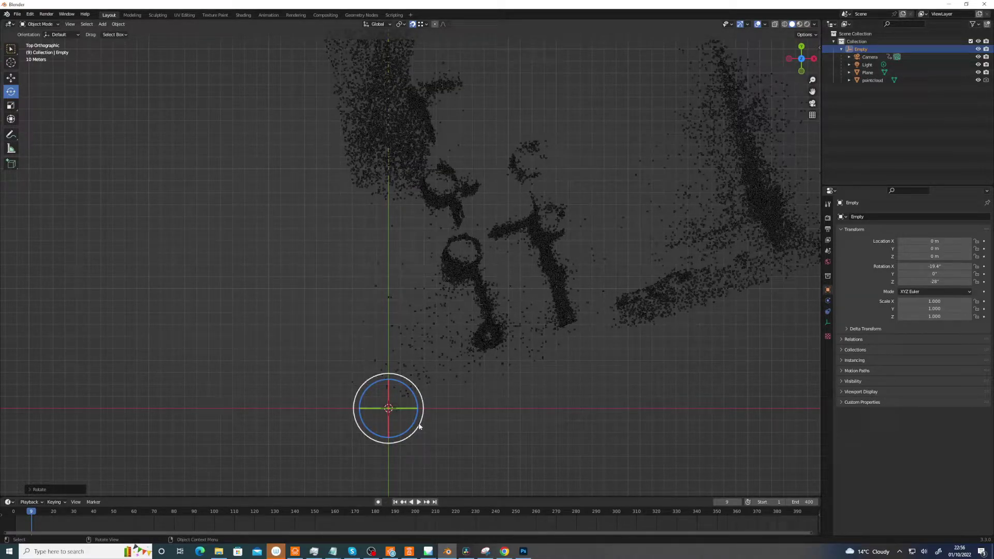
{"action": "left_click_drag", "start_coordinate": [417, 432], "coordinate": [434, 369]}
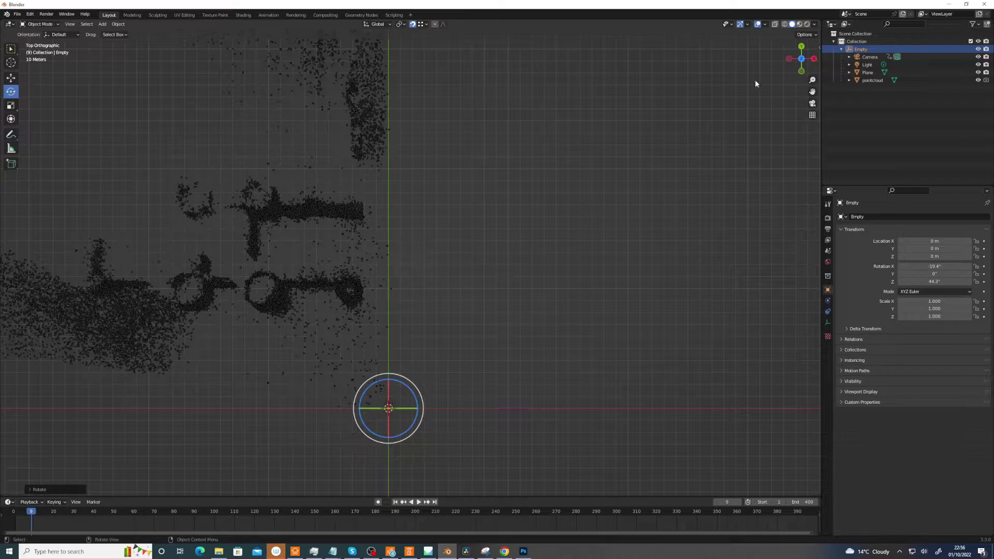
Step: From Front view, tilt the Empty slightly around Y to about 0.746°, then check from the right
{"action": "left_click", "coordinate": [801, 59]}
{"action": "left_click_drag", "start_coordinate": [802, 66], "coordinate": [803, 50]}
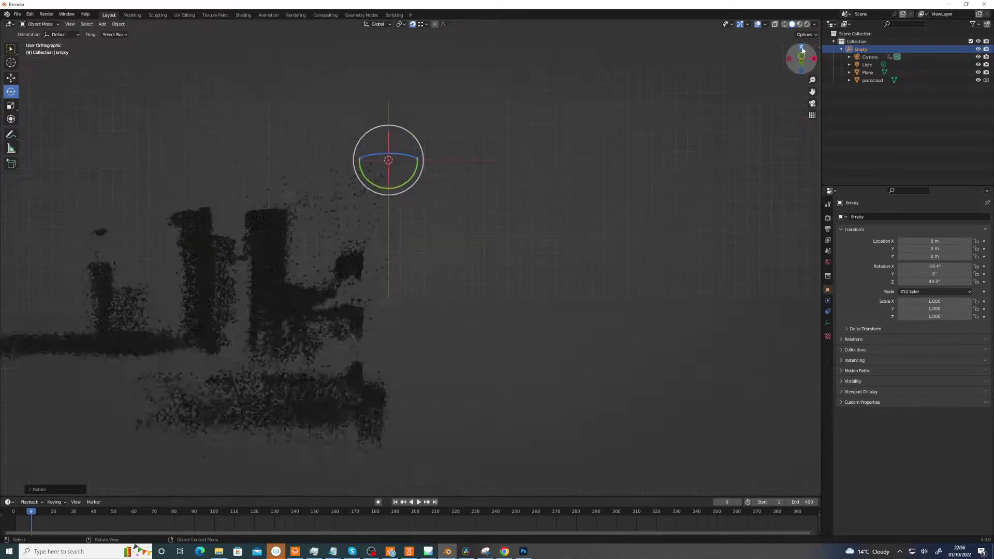
{"action": "left_click", "coordinate": [803, 51]}
{"action": "left_click_drag", "start_coordinate": [410, 211], "coordinate": [412, 213]}
{"action": "left_click", "coordinate": [814, 58]}
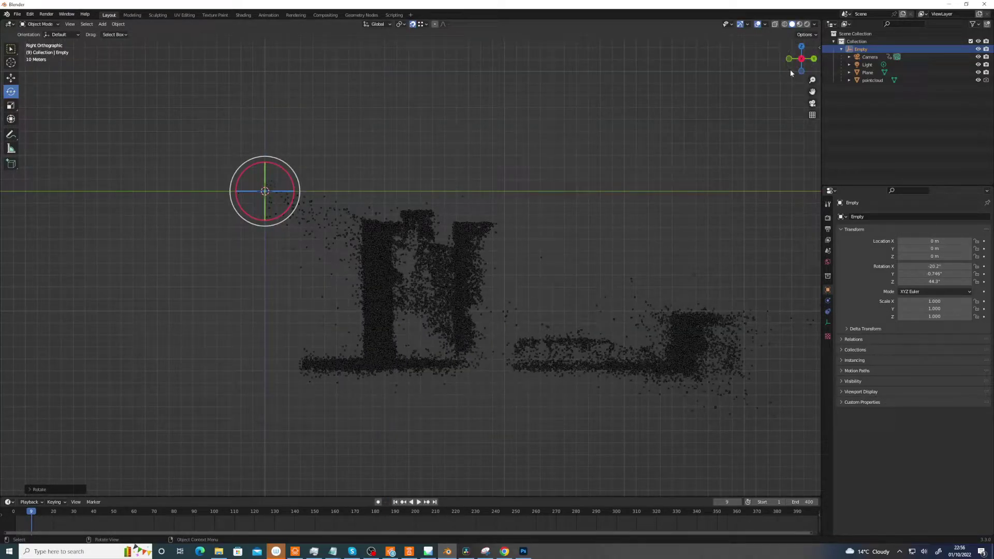
Step: Move the Empty to Z 139.86 m so the castle ground meets the grid, then orbit into perspective
{"action": "left_click", "coordinate": [11, 78]}
{"action": "scroll", "coordinate": [499, 281], "scroll_direction": "down", "scroll_amount": 4}
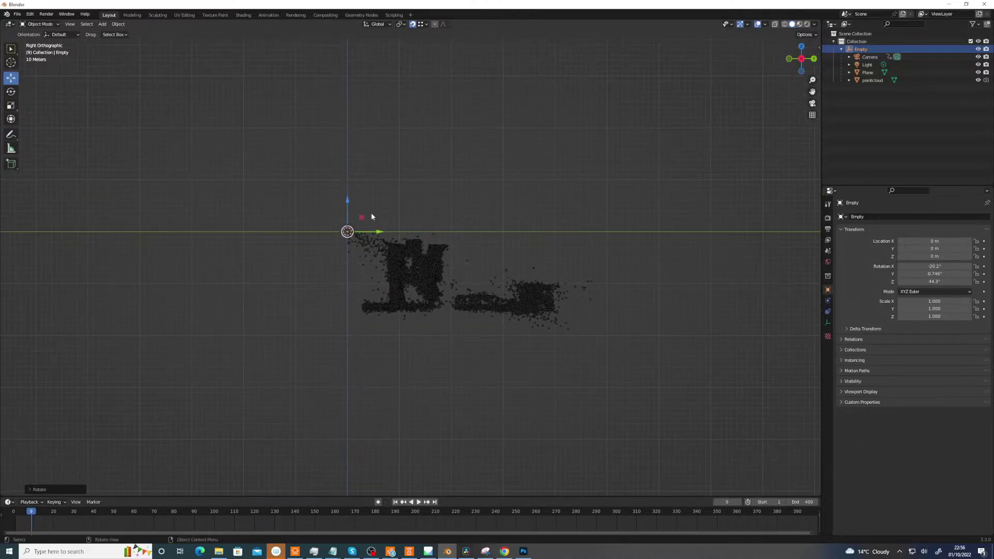
{"action": "left_click_drag", "start_coordinate": [362, 220], "coordinate": [321, 134]}
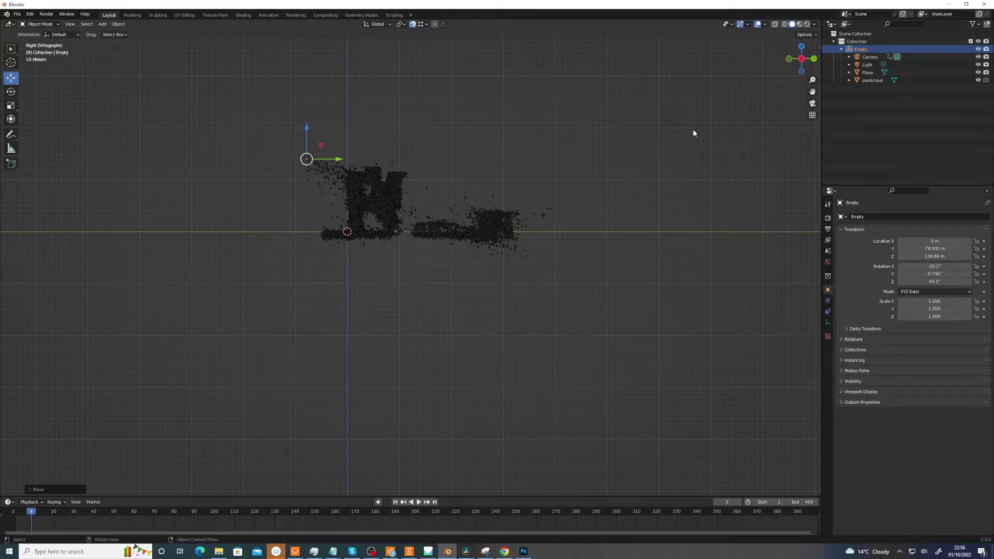
{"action": "scroll", "coordinate": [402, 230], "scroll_direction": "up", "scroll_amount": 3}
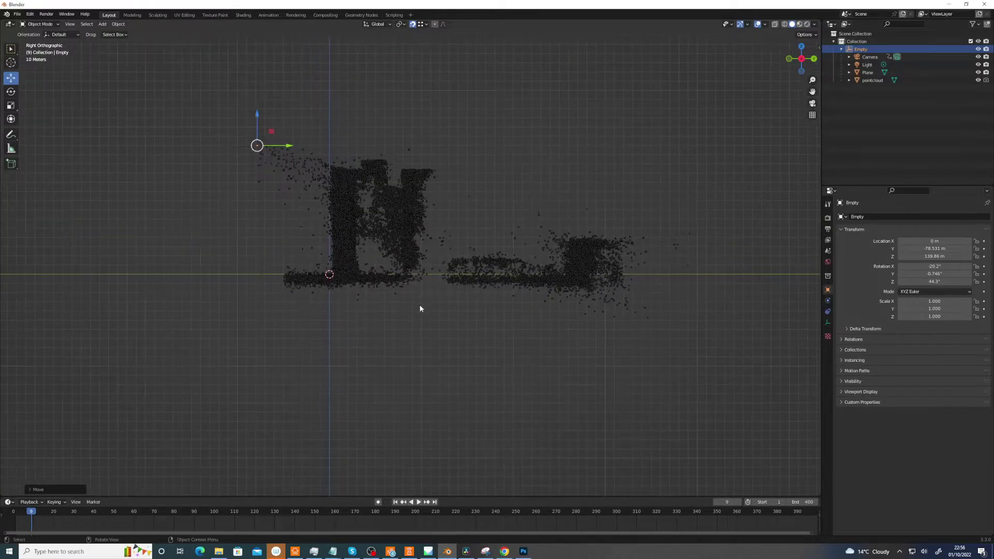
{"action": "scroll", "coordinate": [495, 232], "scroll_direction": "up", "scroll_amount": 3}
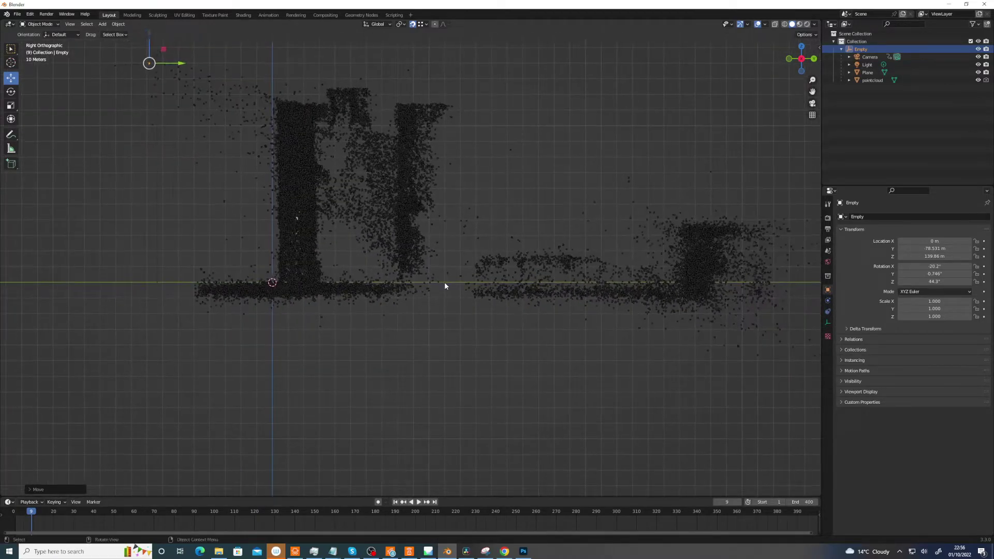
{"action": "middle_click_drag", "start_coordinate": [474, 353], "coordinate": [652, 399]}
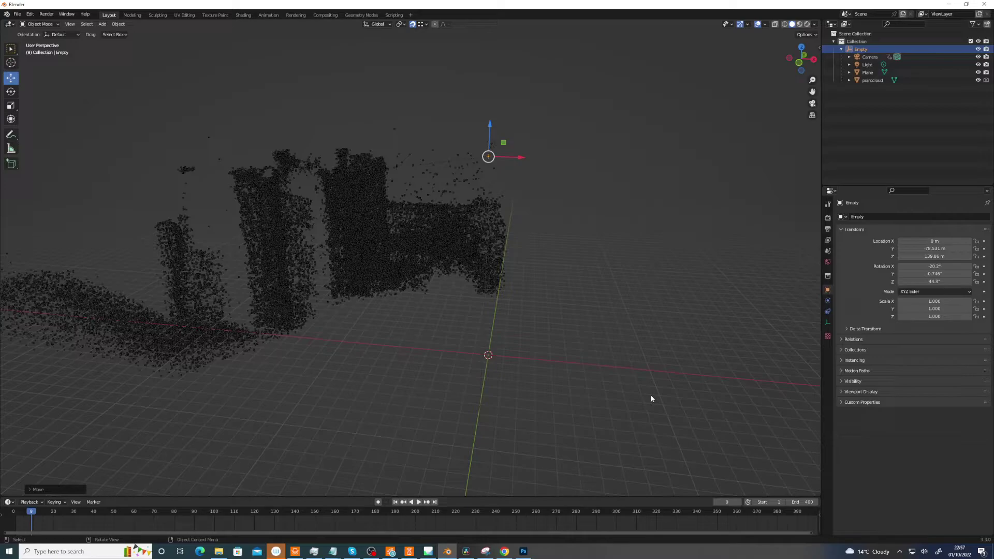
Step: View through the scene camera at frame 265, then bring up DaVinci Resolve and OBS
{"action": "key", "text": "KP_0"}
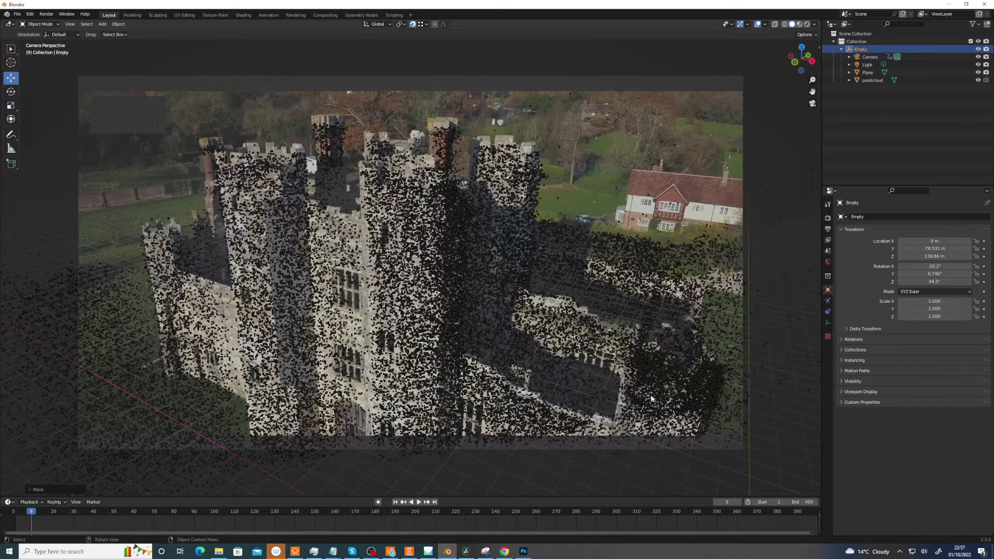
{"action": "left_click_drag", "start_coordinate": [432, 513], "coordinate": [558, 482]}
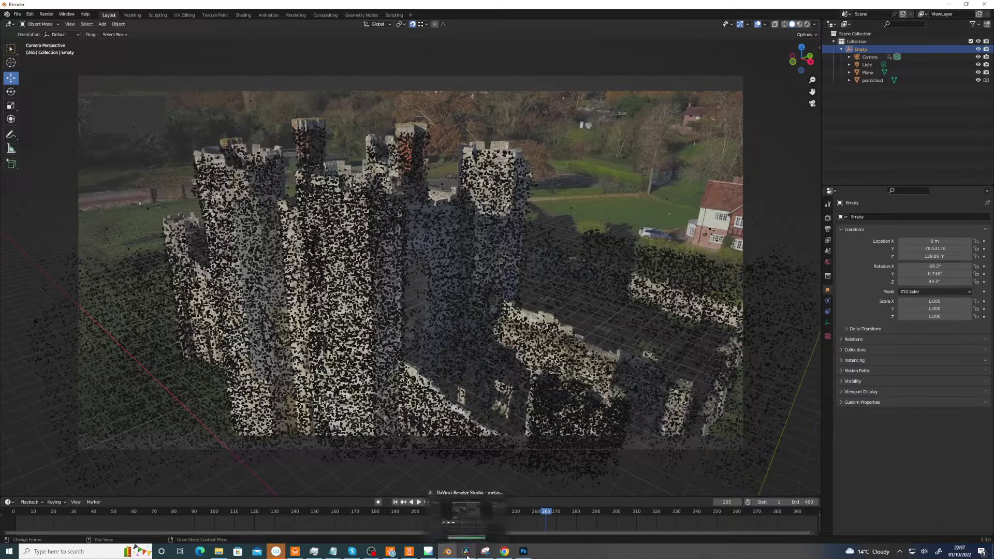
{"action": "mouse_move", "coordinate": [481, 555]}
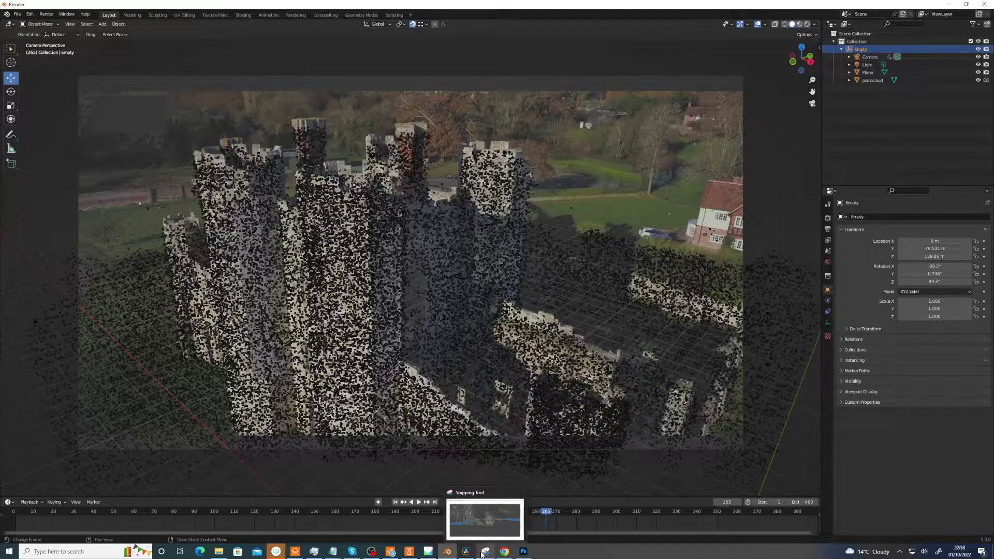
{"action": "left_click", "coordinate": [466, 552]}
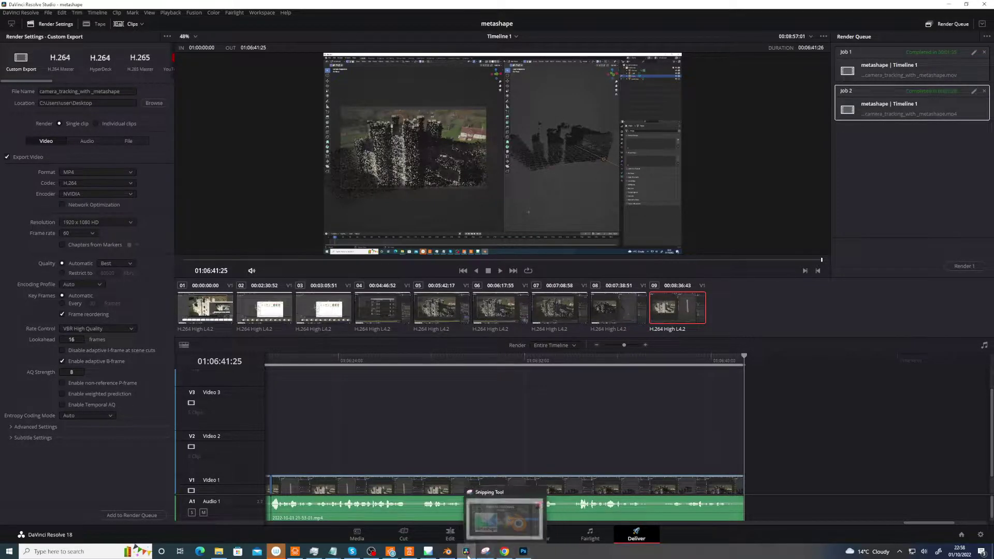
{"action": "left_click", "coordinate": [371, 551]}
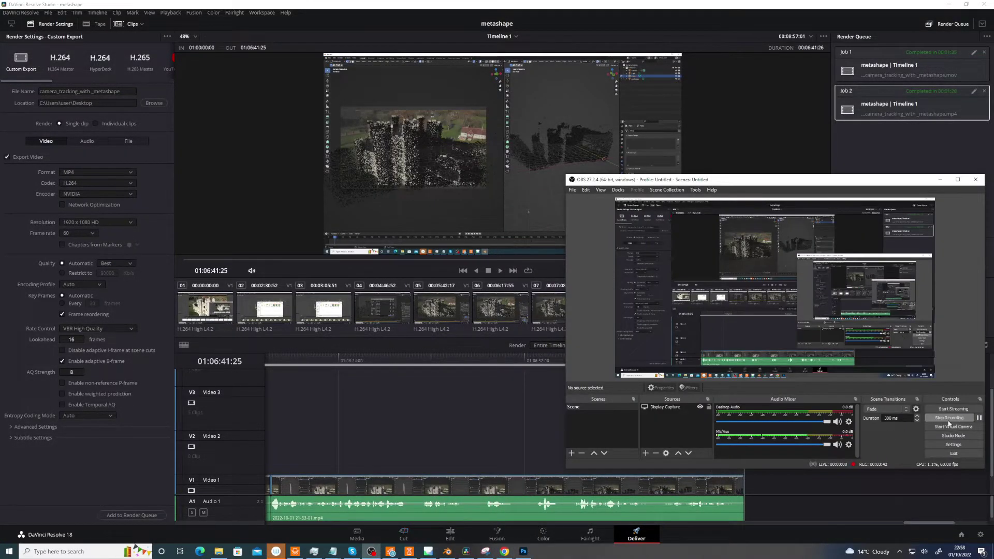